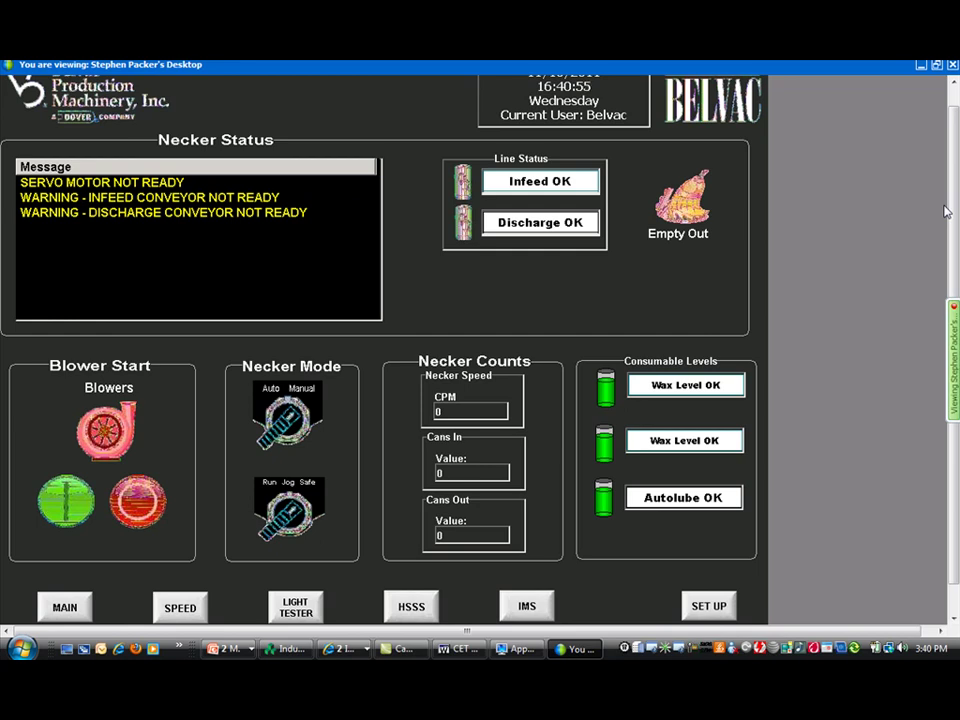
Check who is attending the event in the participants list and close the list again
mouse_move(948, 395)
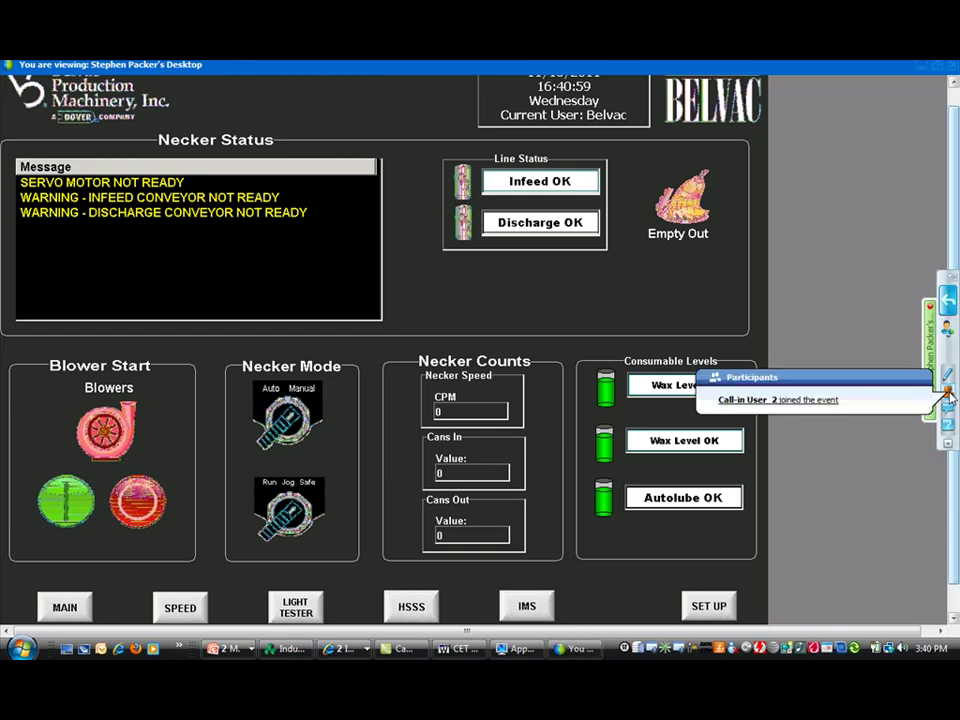
left_click(948, 395)
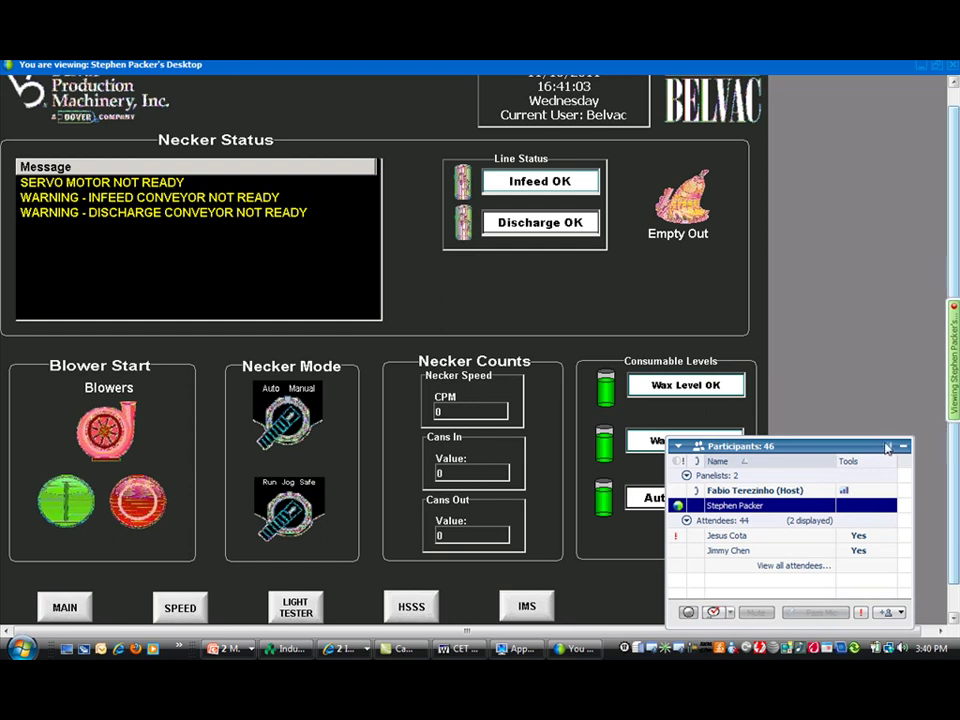
left_click(886, 446)
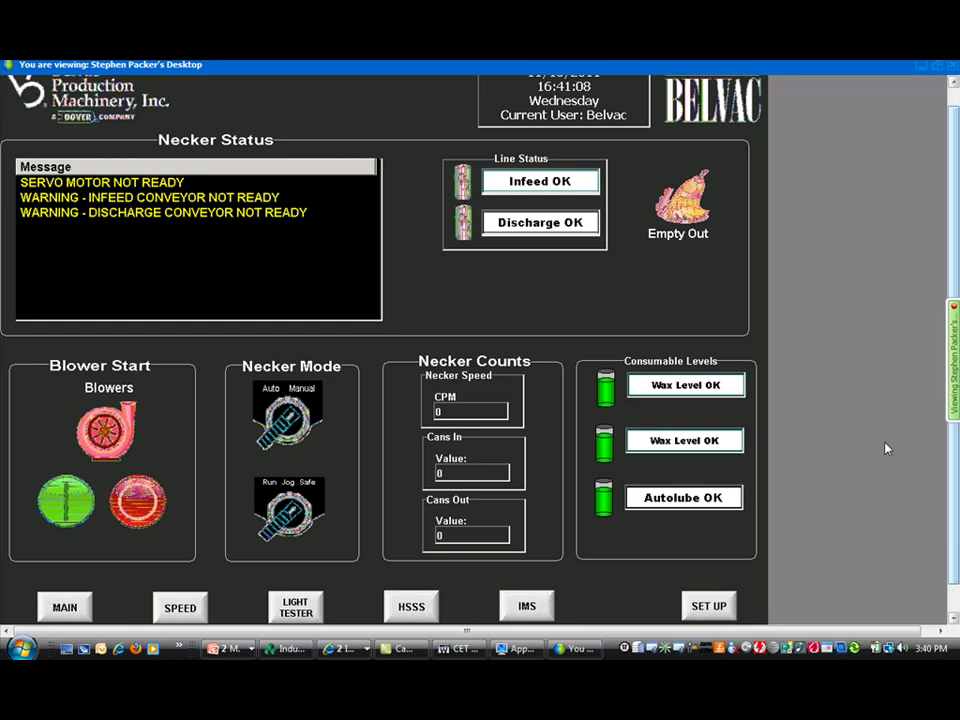
View the necker's Speed screen and its Light Tester screen
scroll(885, 449, "down", 1)
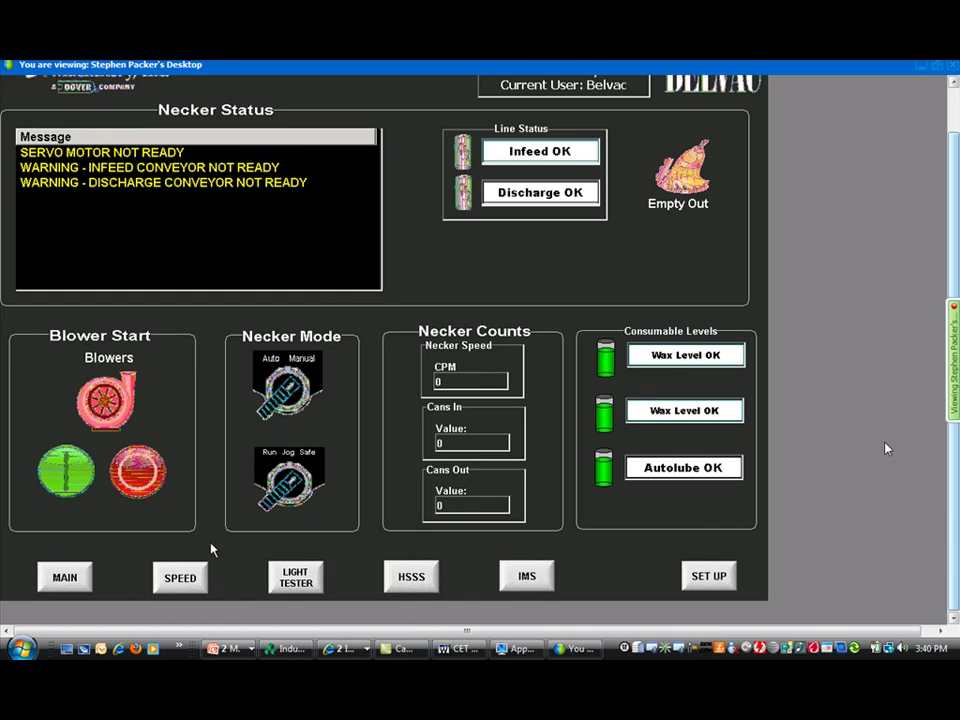
left_click(182, 580)
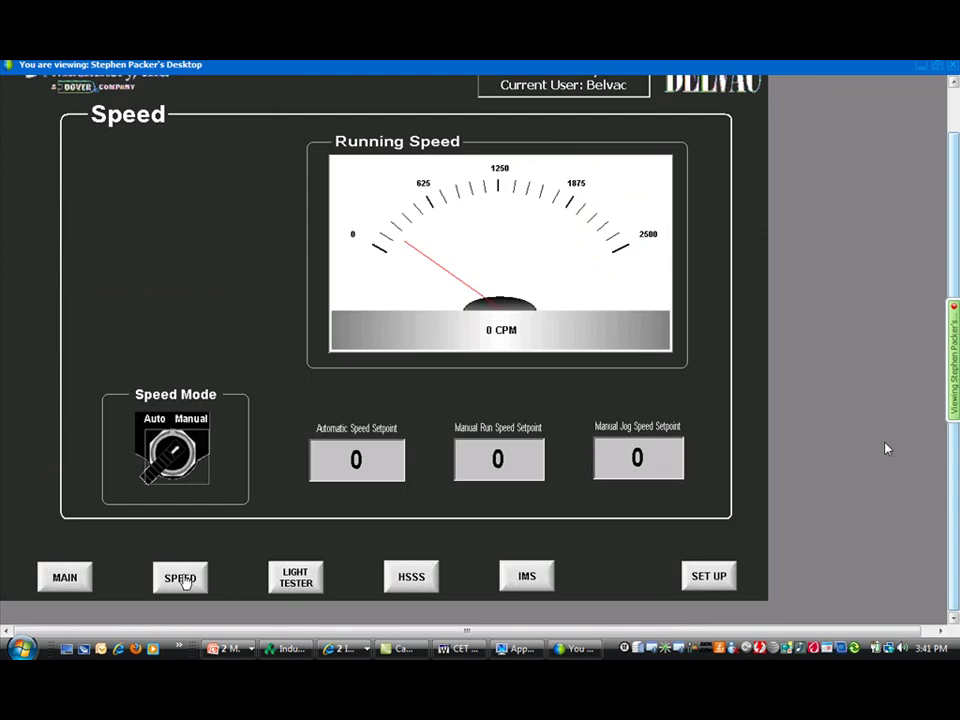
left_click(296, 578)
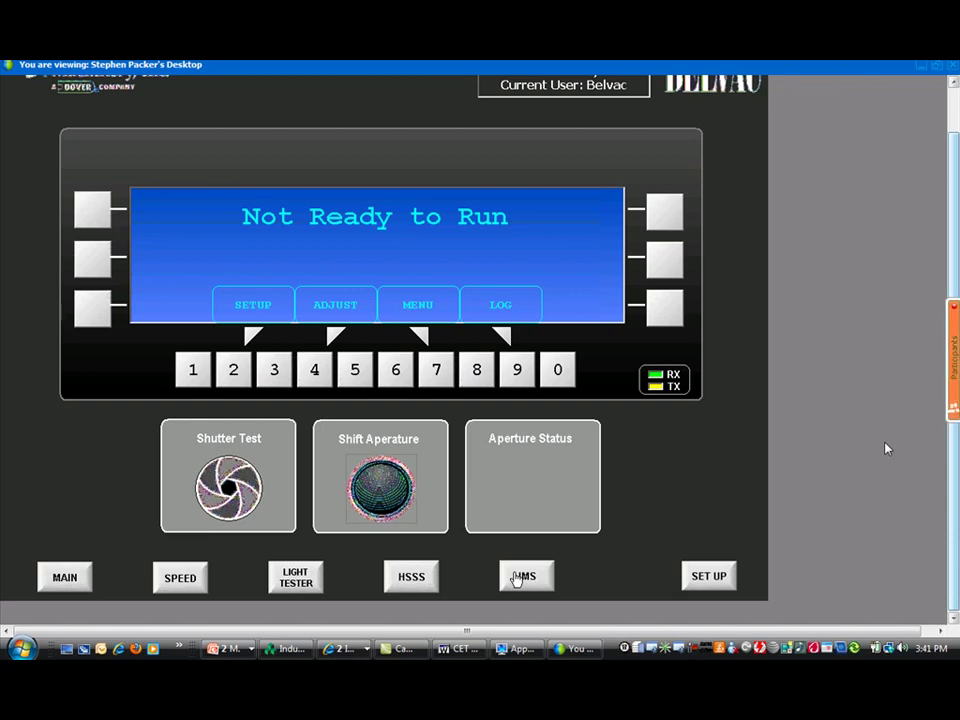
Go to the IMS system and display the Turret Pareto chart in its statistics
left_click(524, 577)
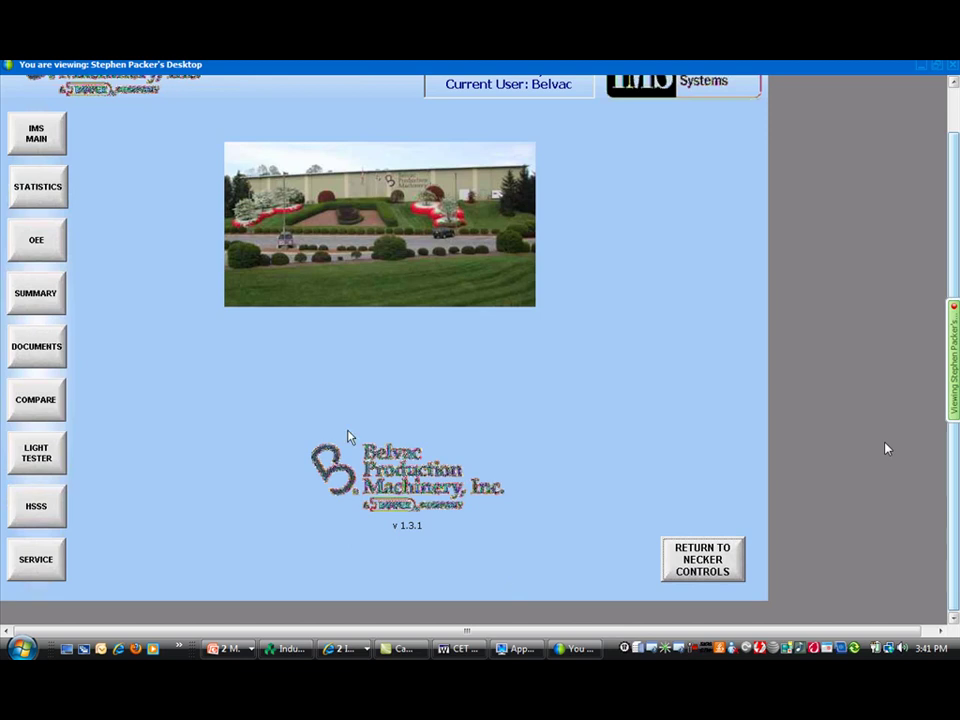
left_click(58, 193)
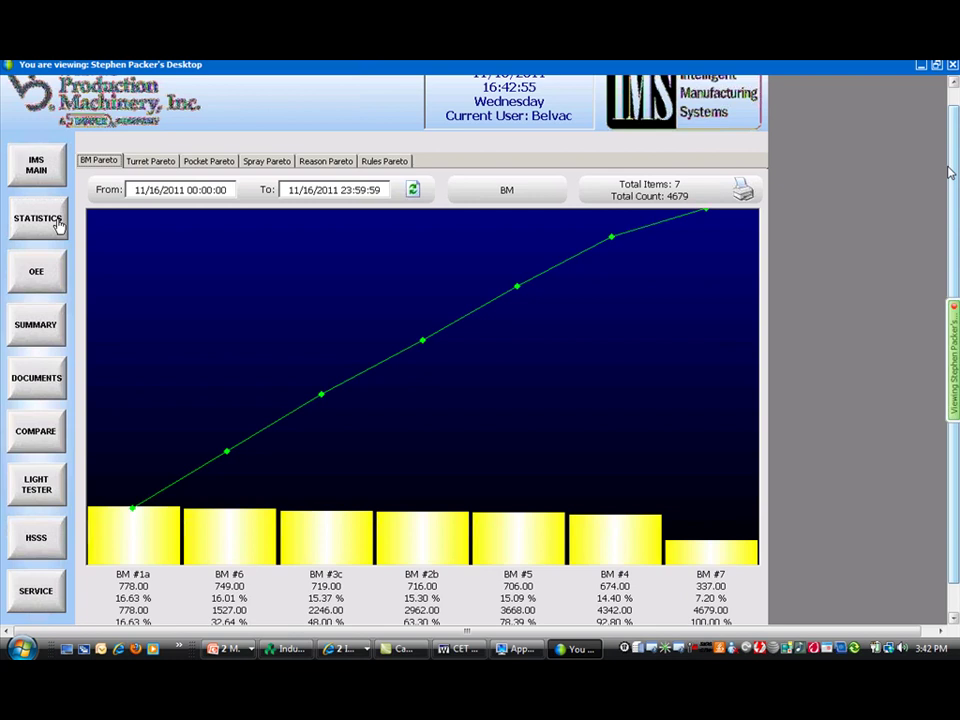
left_click(150, 163)
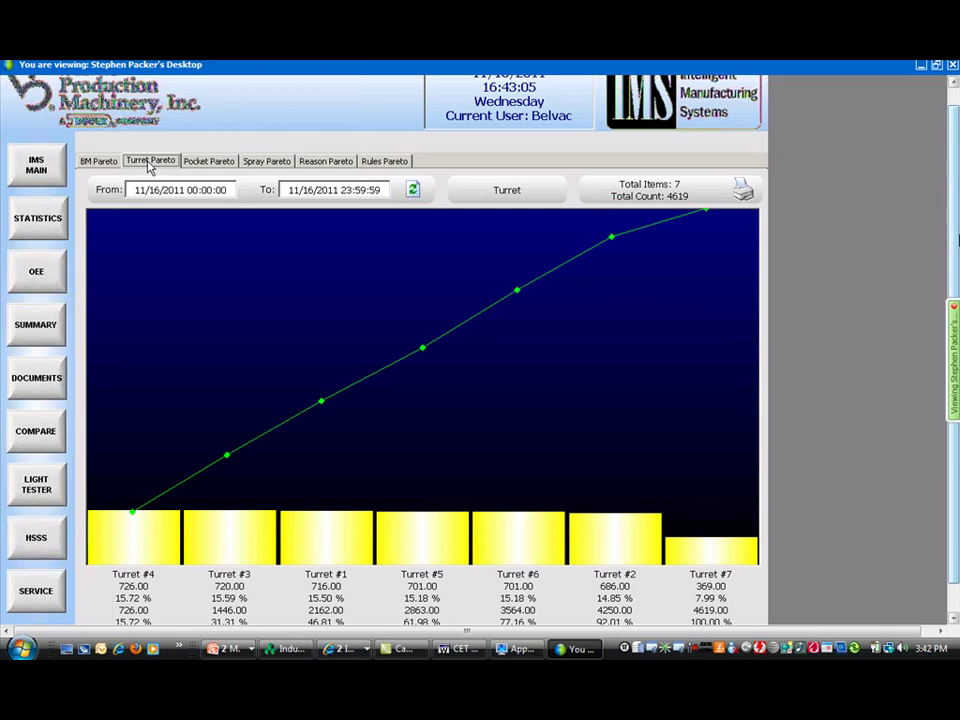
Review the event's Q&A questions and the participants list, closing each one after reading
mouse_move(947, 420)
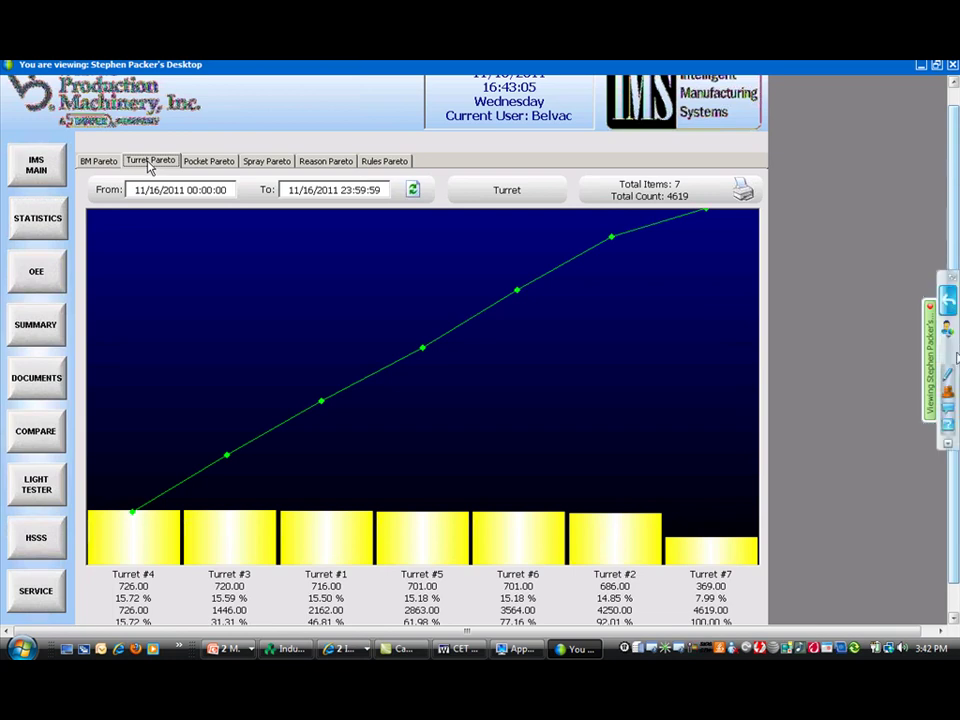
left_click(949, 424)
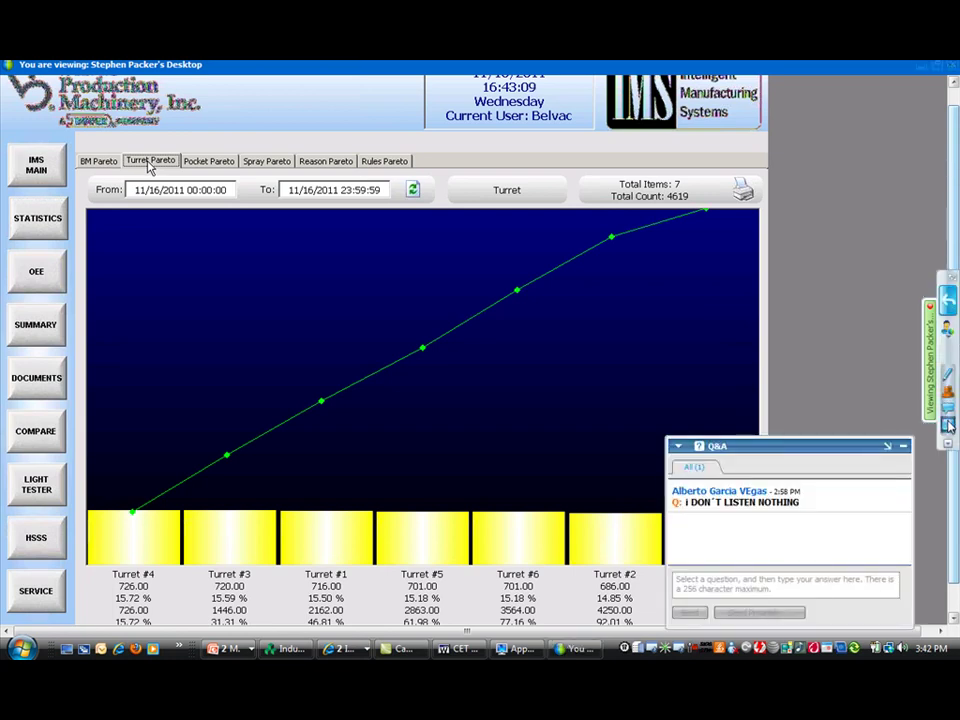
left_click(887, 446)
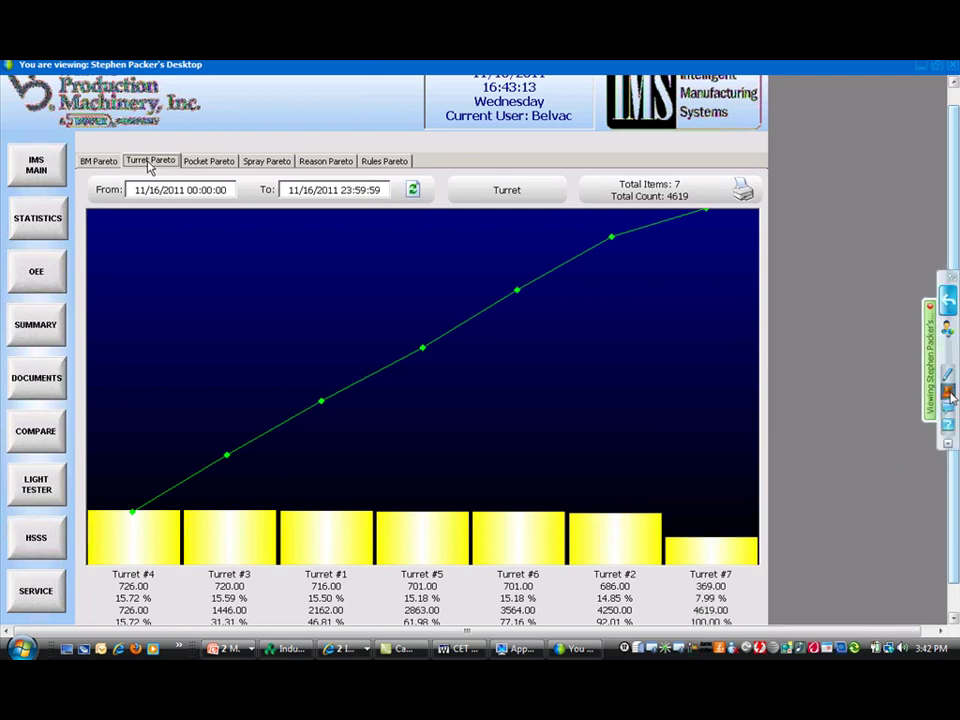
left_click(951, 394)
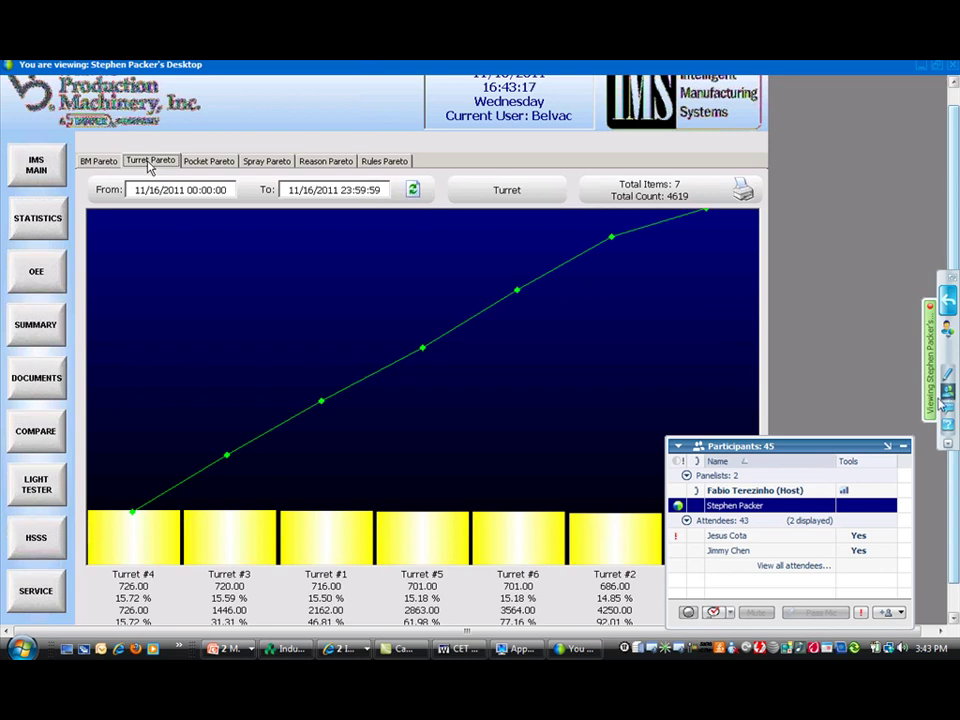
left_click(887, 445)
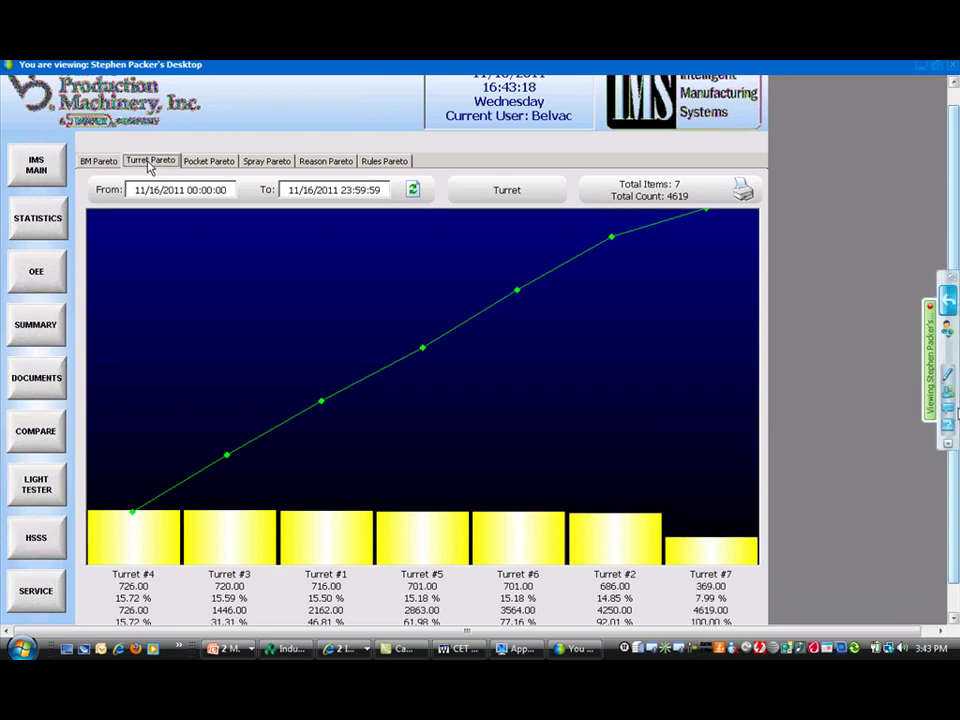
Read back through the attendees' earlier chat messages and close the chat
left_click(950, 410)
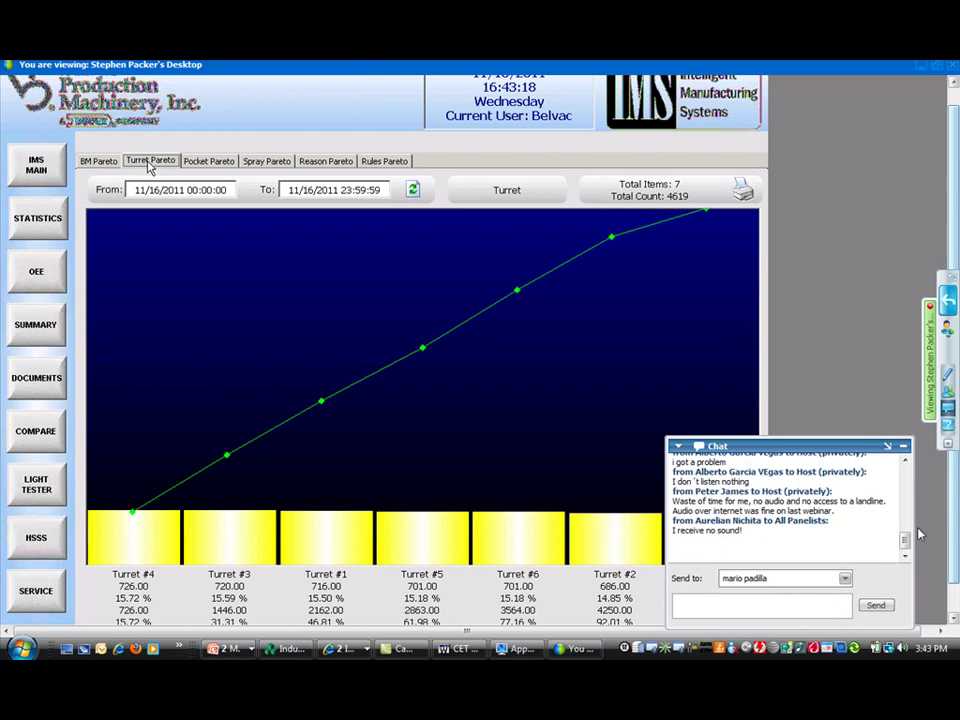
scroll(908, 541, "up", 2)
scroll(906, 538, "up", 2)
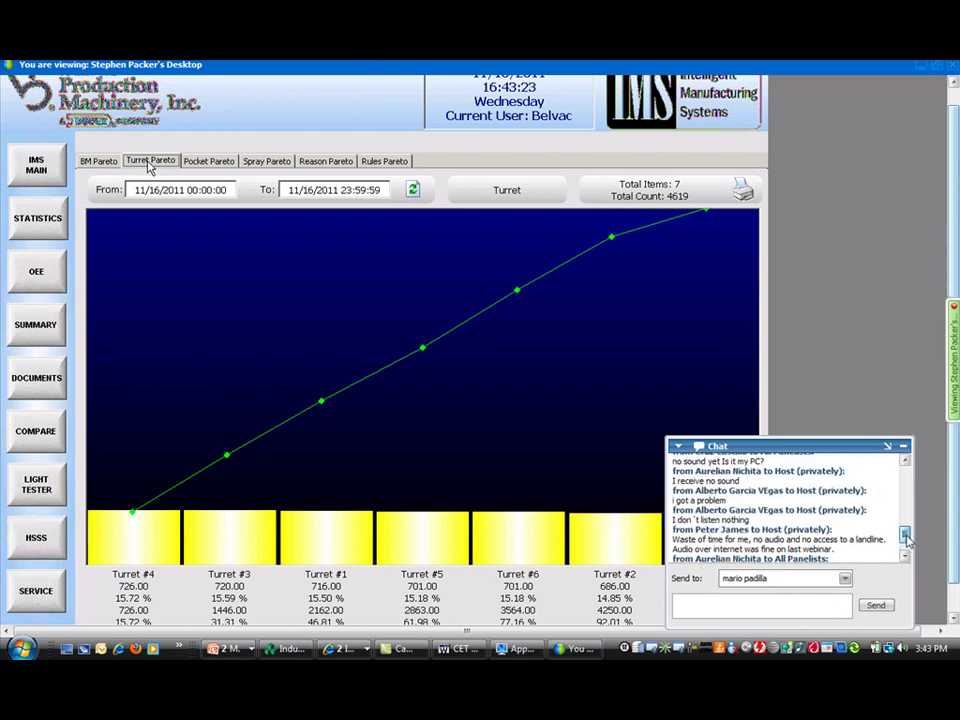
left_click_drag(906, 538, 905, 517)
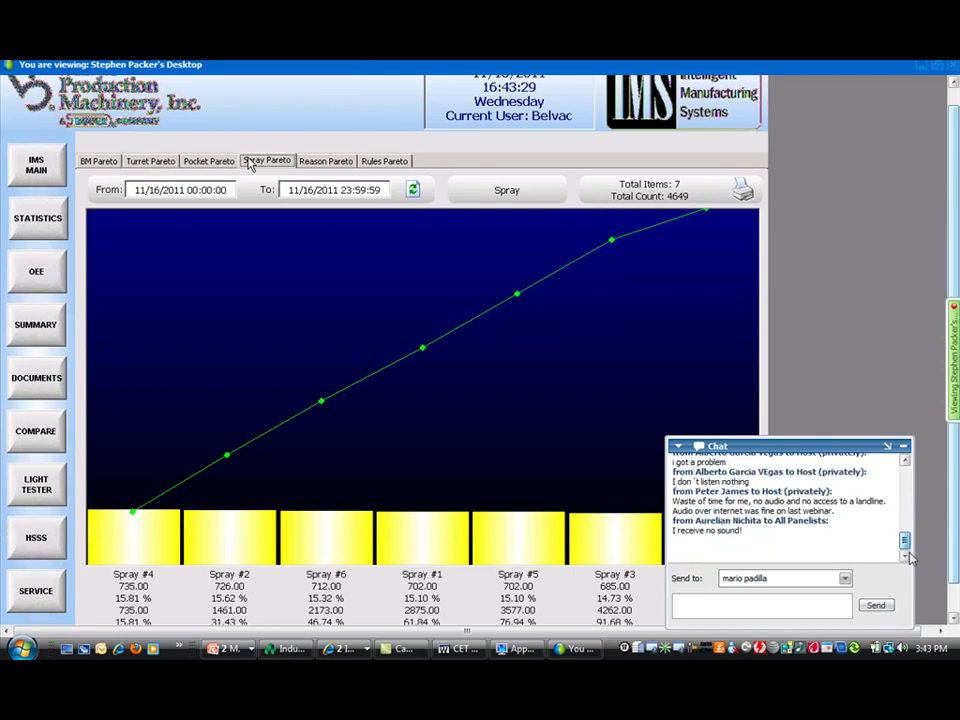
left_click(904, 446)
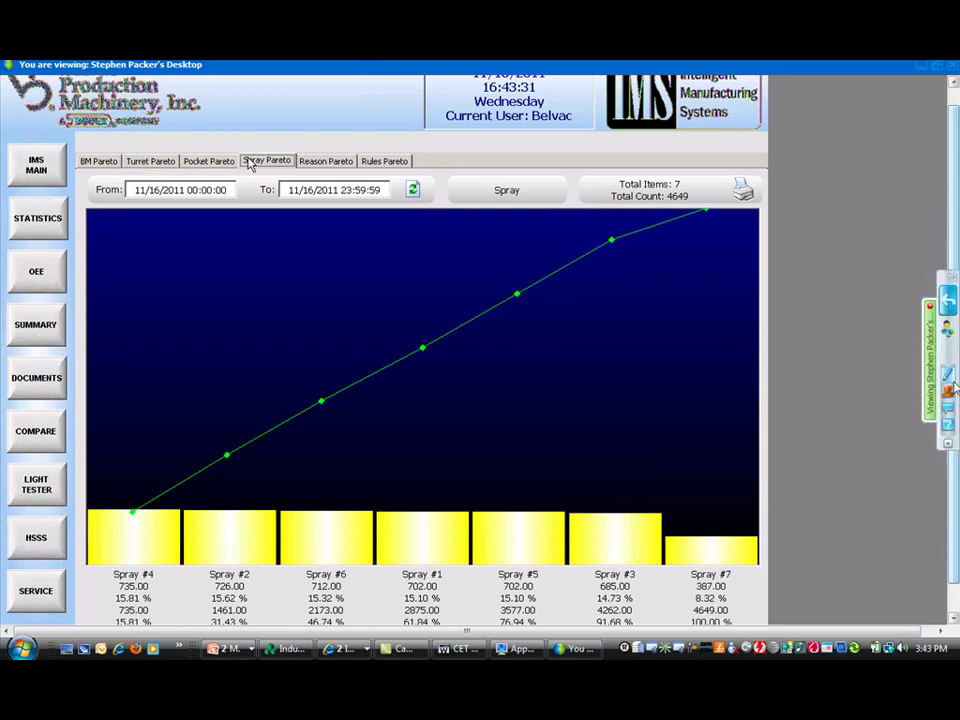
Check the participants list repeatedly for attendance changes during the Pareto demonstration, closing it each time
mouse_move(948, 398)
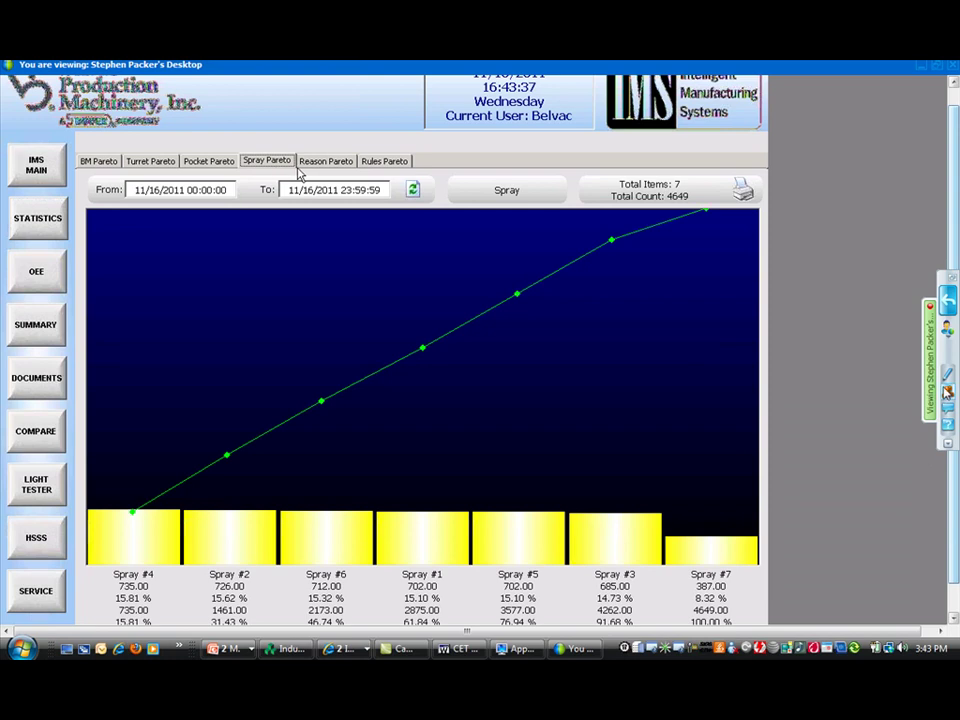
left_click(929, 420)
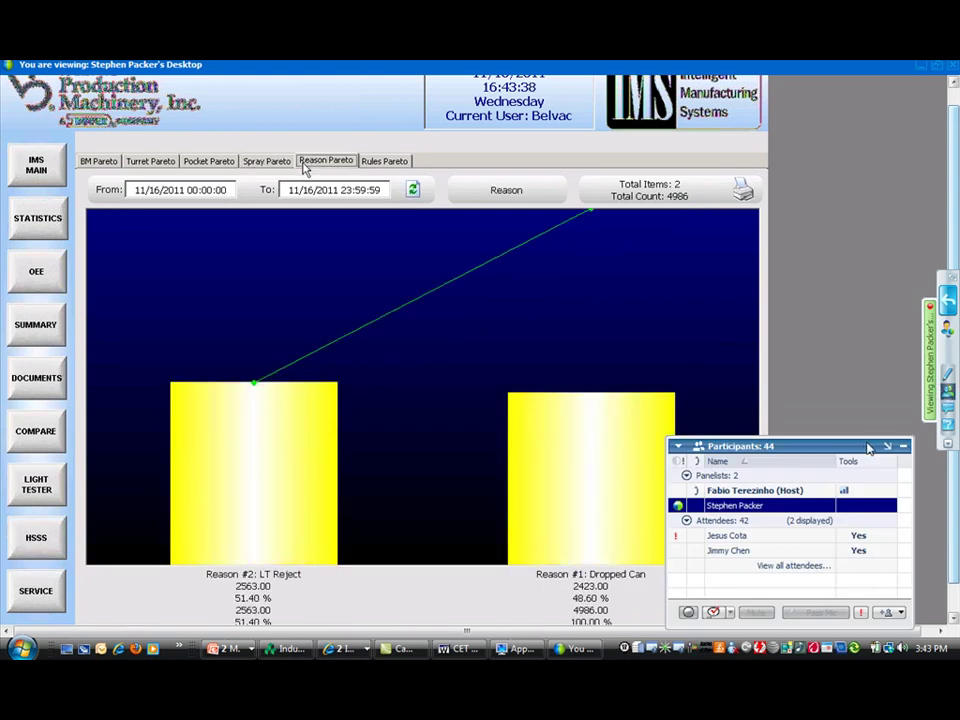
left_click(887, 446)
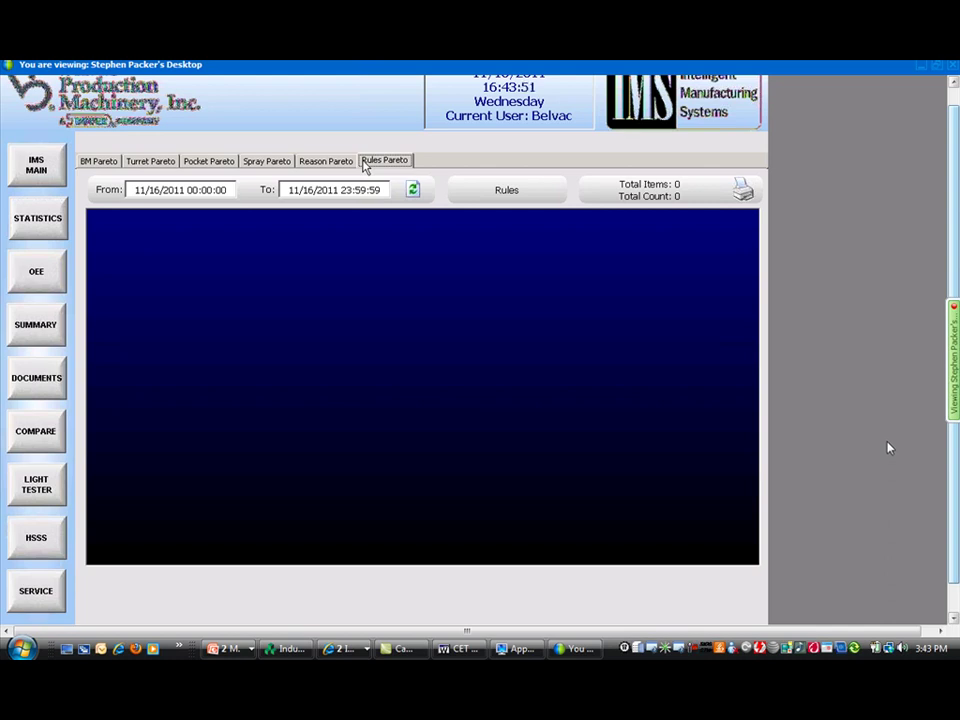
left_click(949, 394)
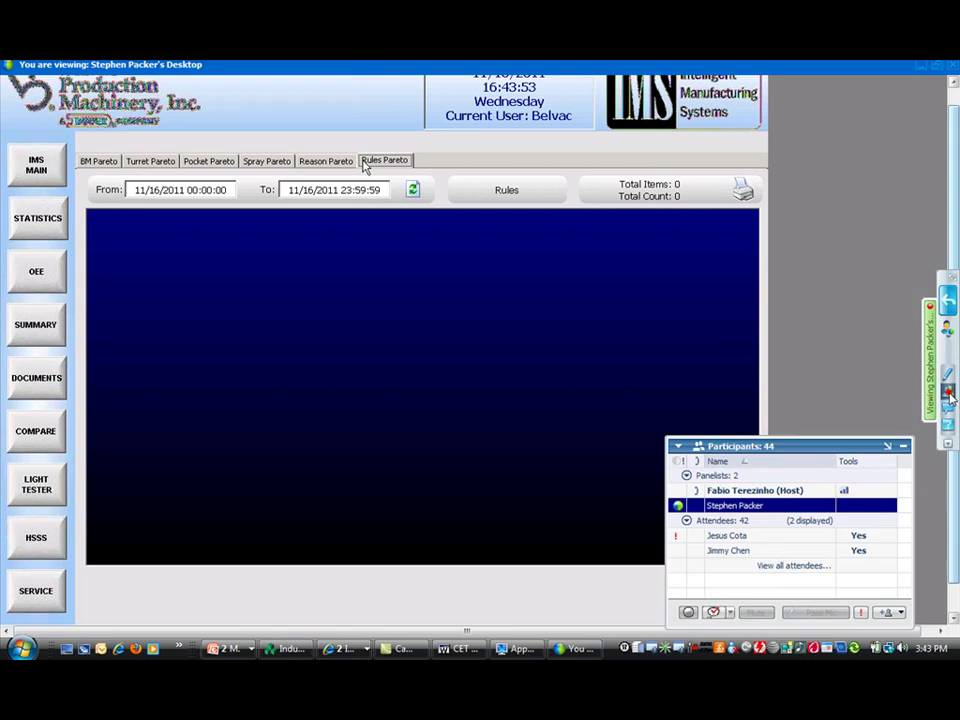
left_click(885, 447)
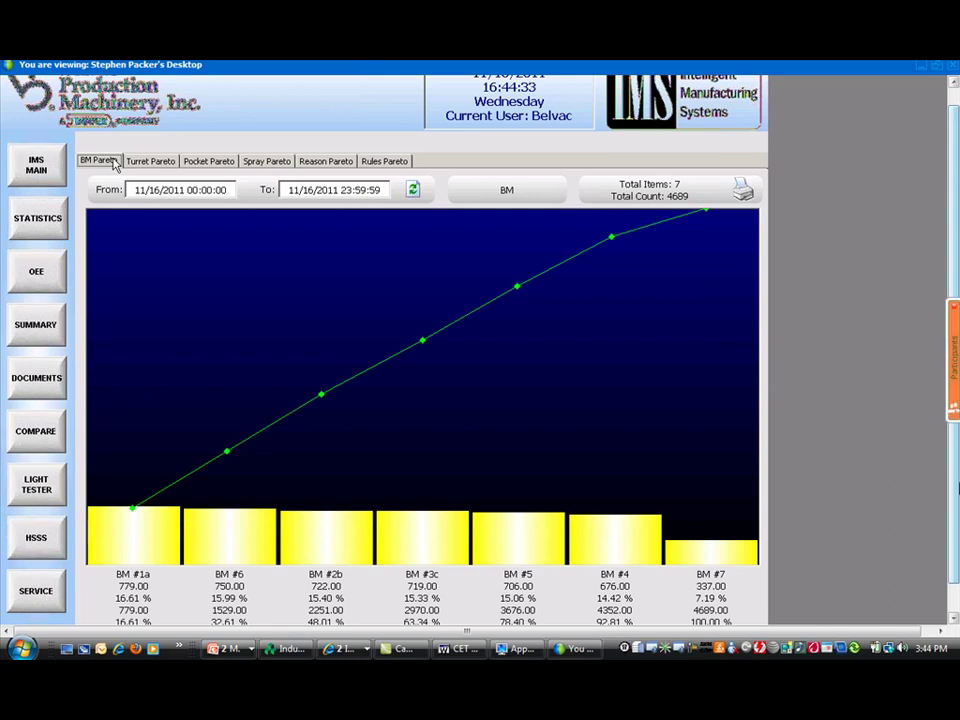
left_click(948, 392)
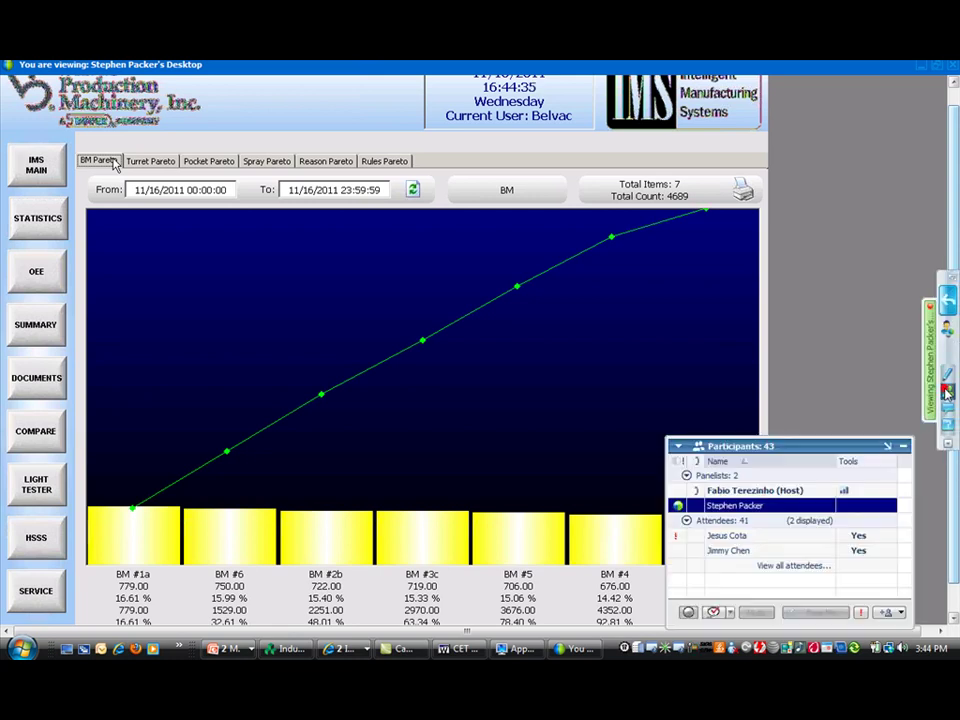
left_click(887, 449)
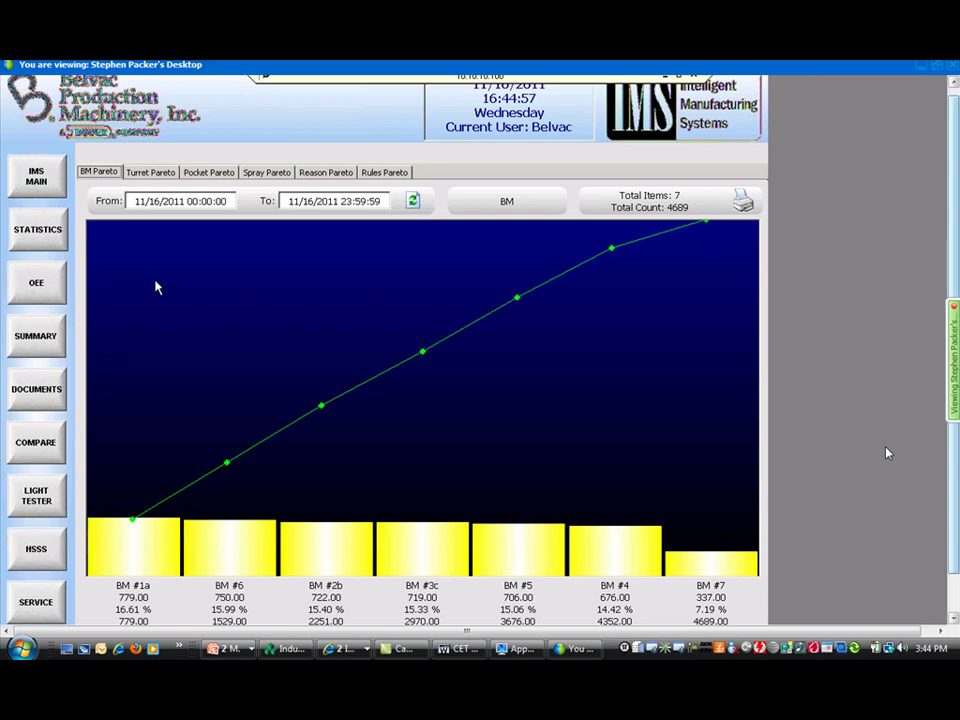
Display the OEE page and place the cursor on its trend chart to read the values at that time
left_click(50, 287)
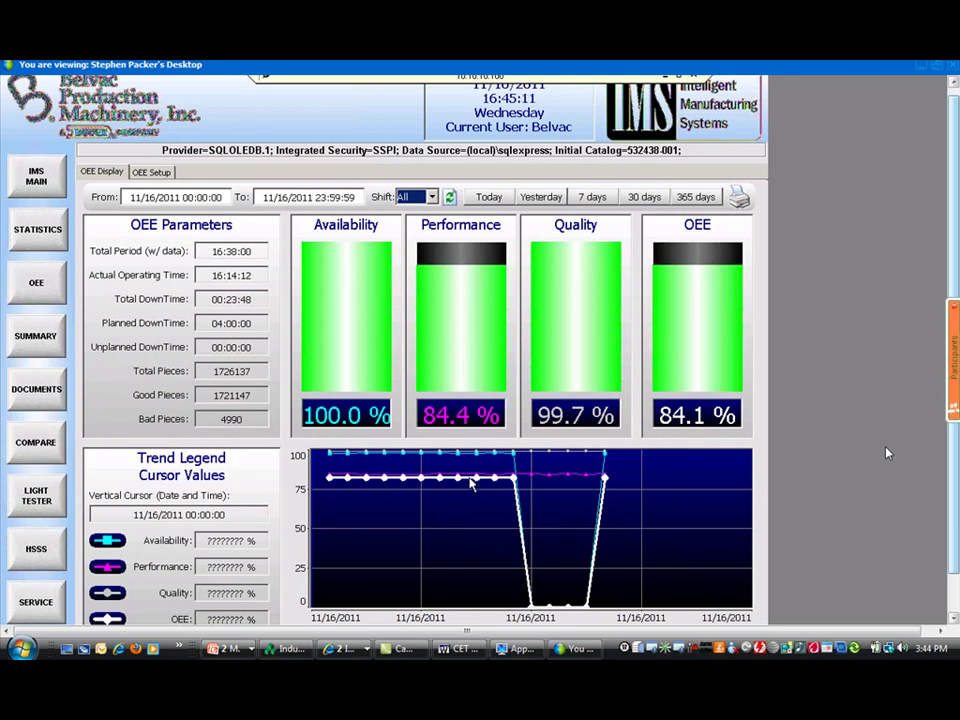
left_click(471, 483)
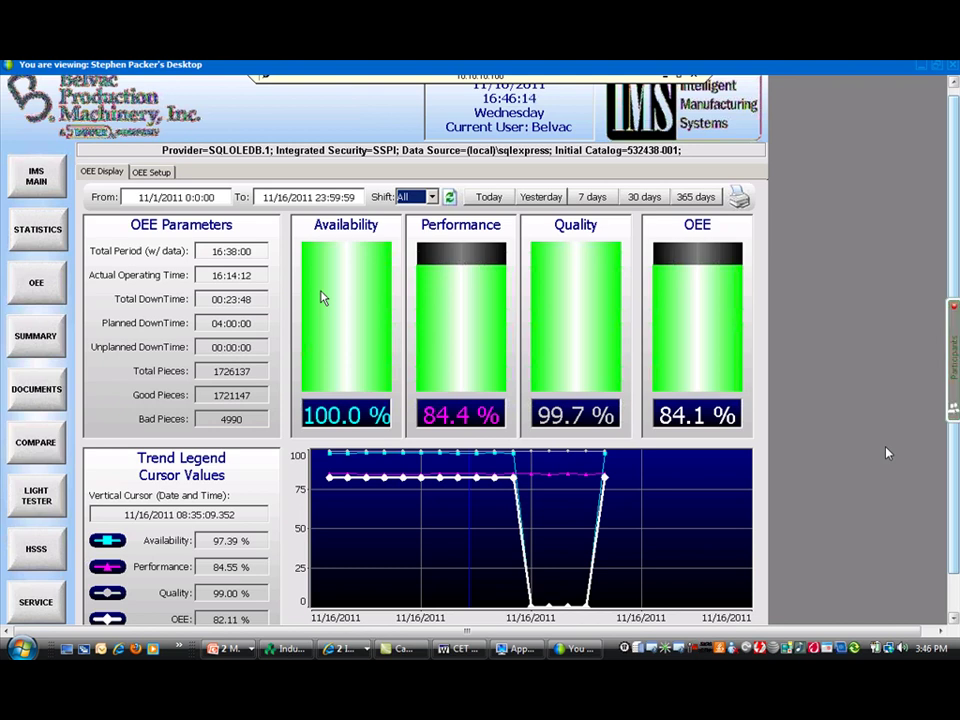
Check the event's participants list twice while the OEE display is shown, closing it each time
mouse_move(948, 393)
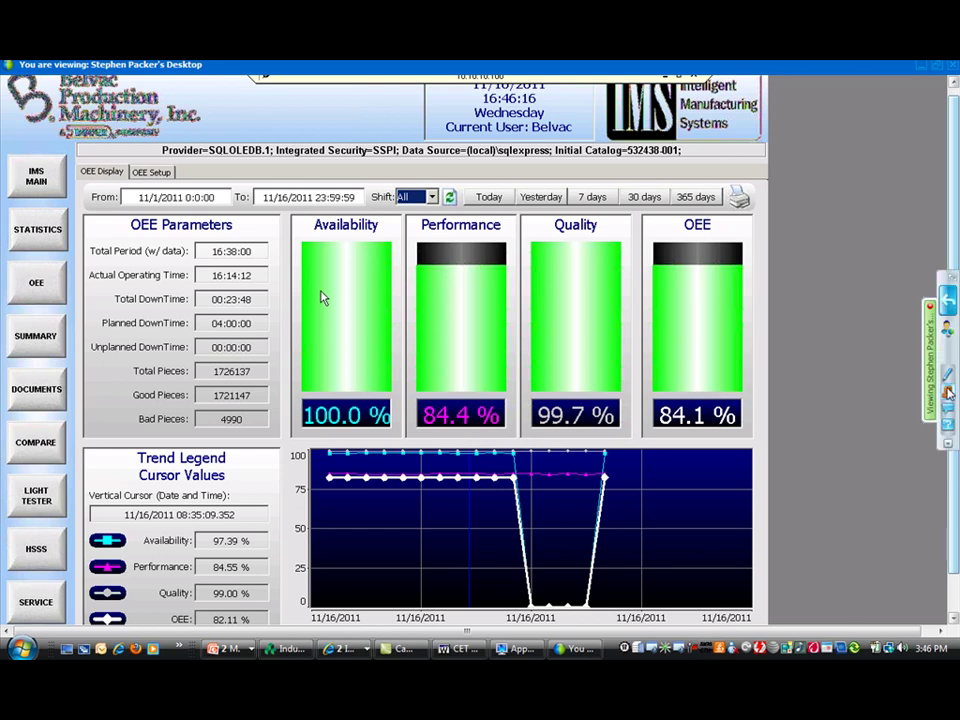
left_click(948, 392)
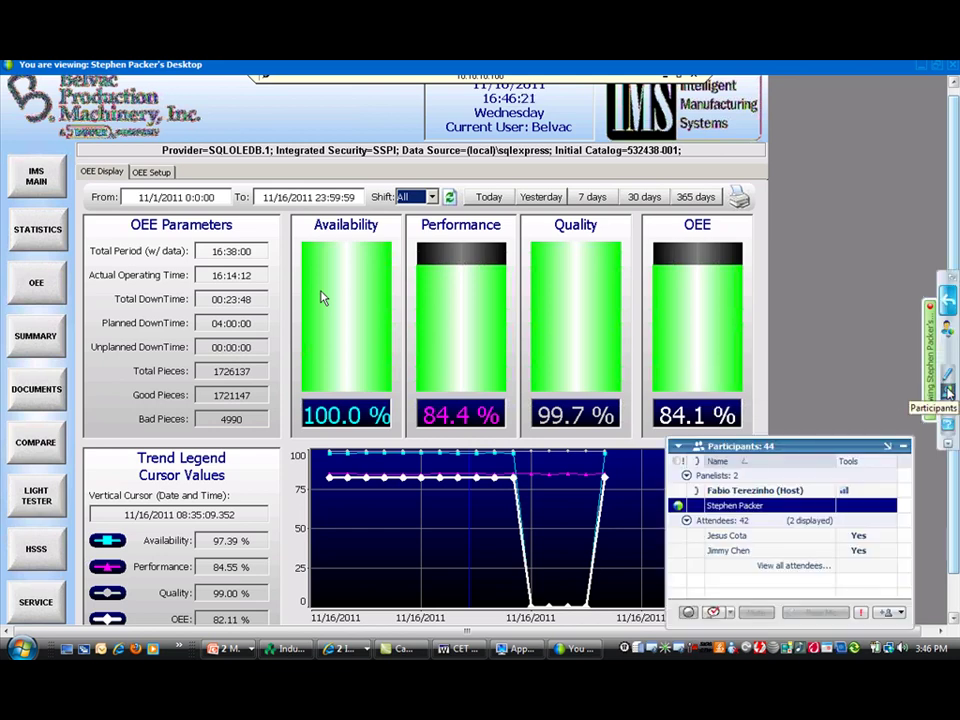
left_click(886, 447)
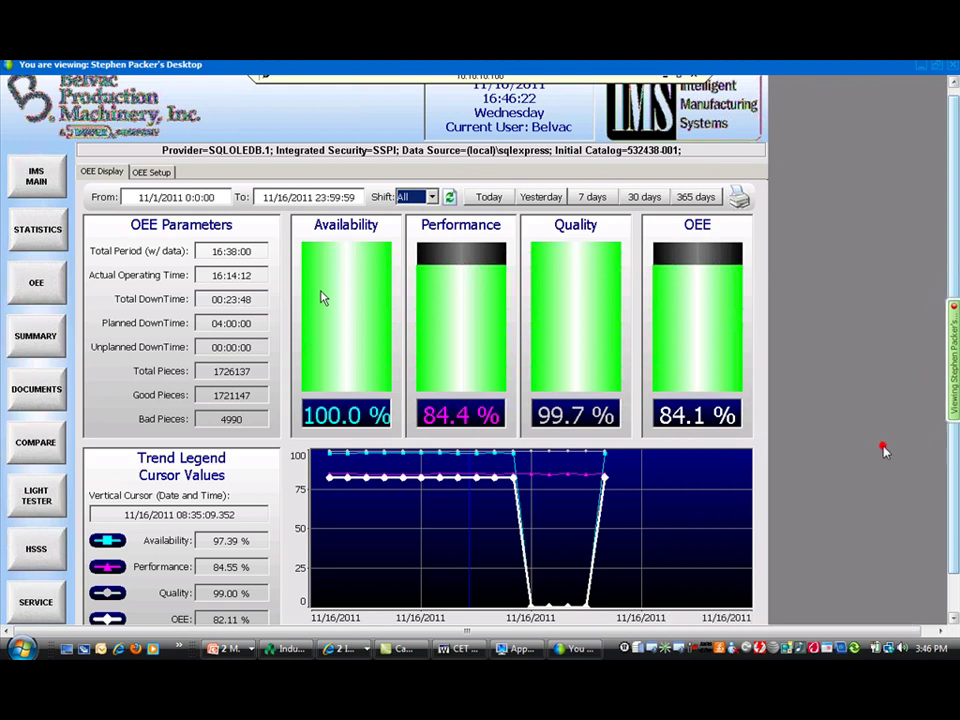
mouse_move(948, 360)
mouse_move(930, 345)
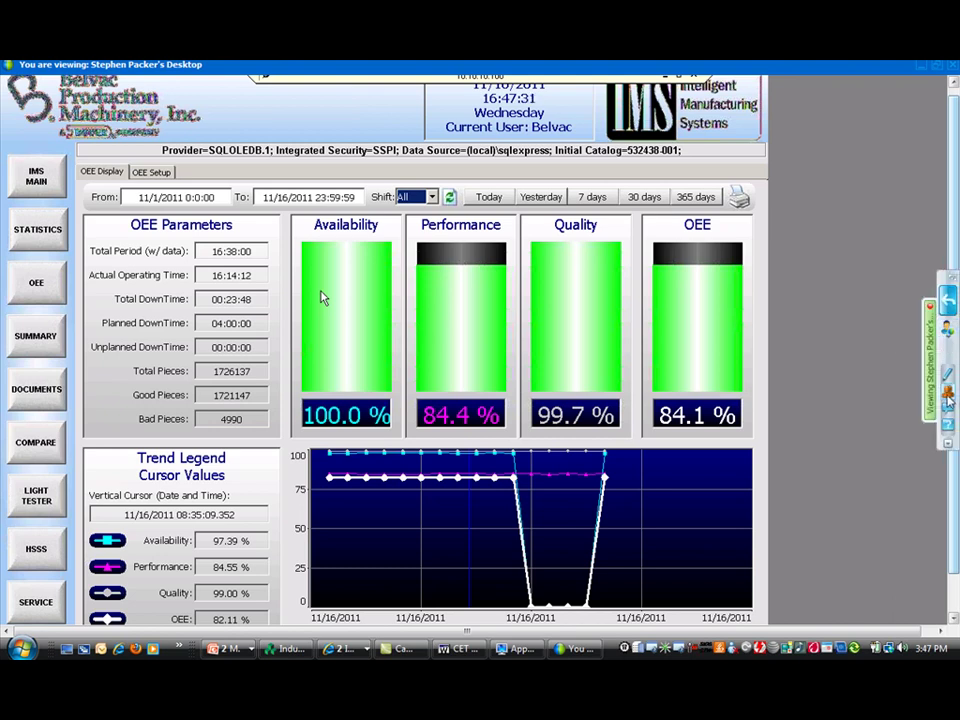
left_click(948, 333)
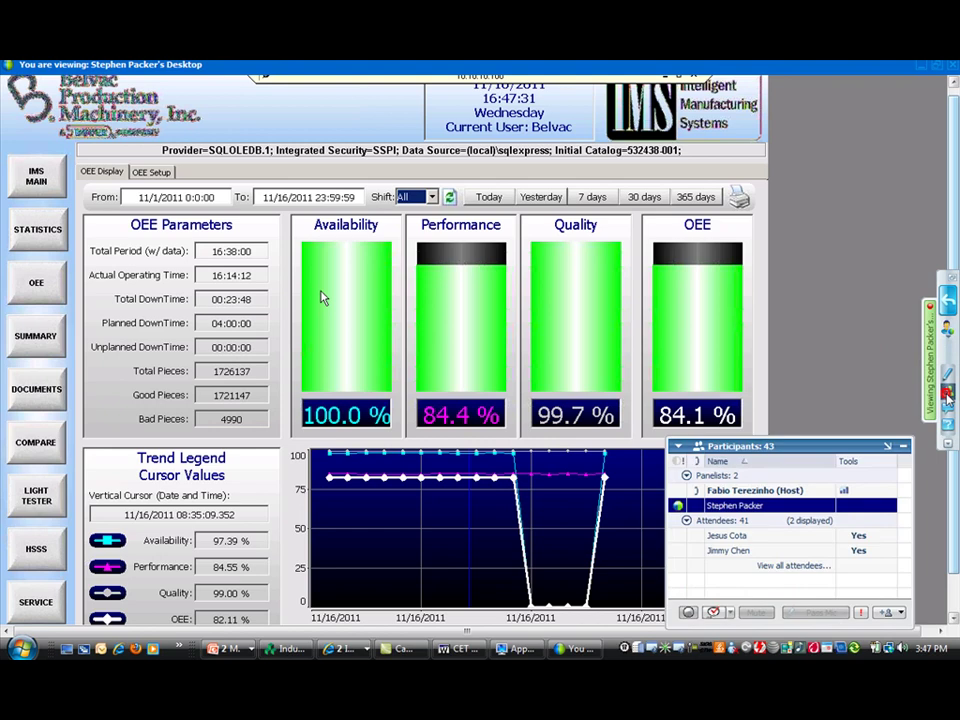
left_click(887, 446)
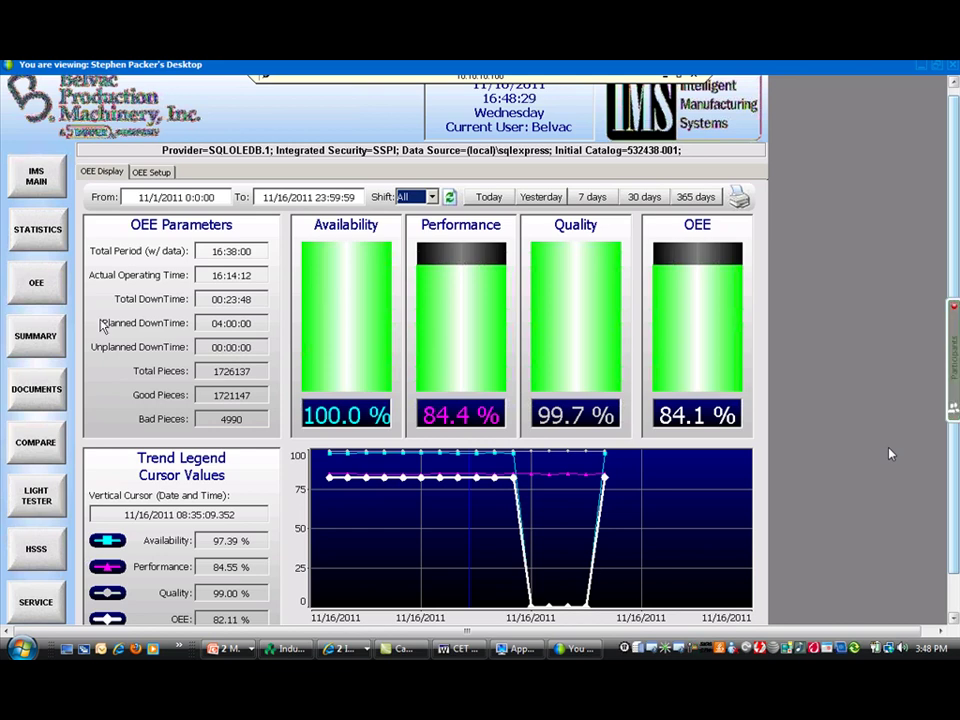
Show the IMS documents page for the machine manuals and recheck the event's participants list
left_click(46, 388)
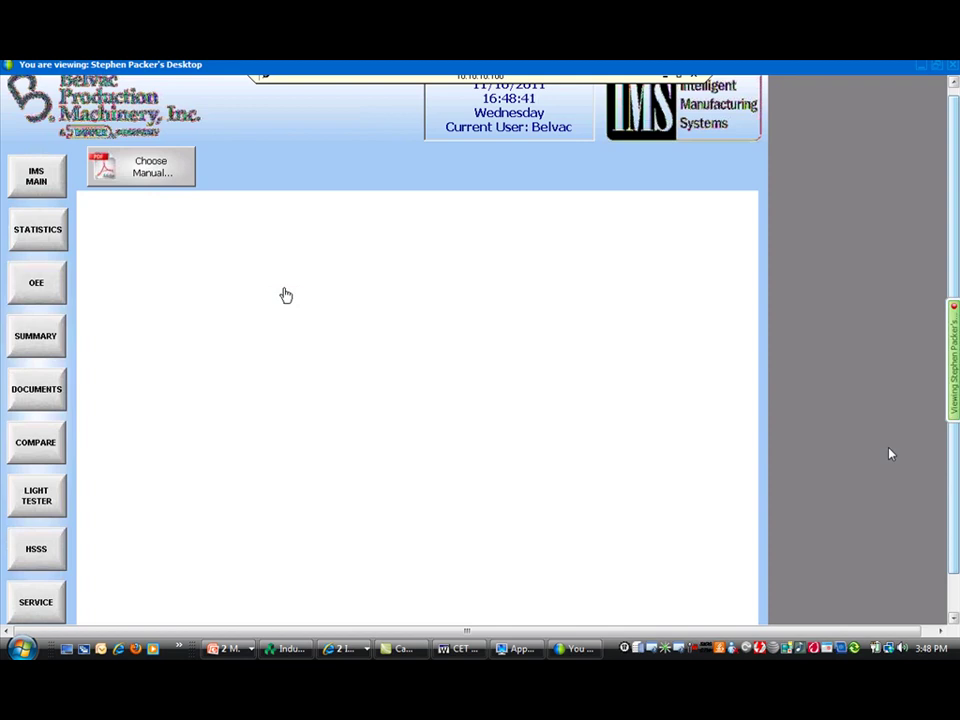
left_click(951, 394)
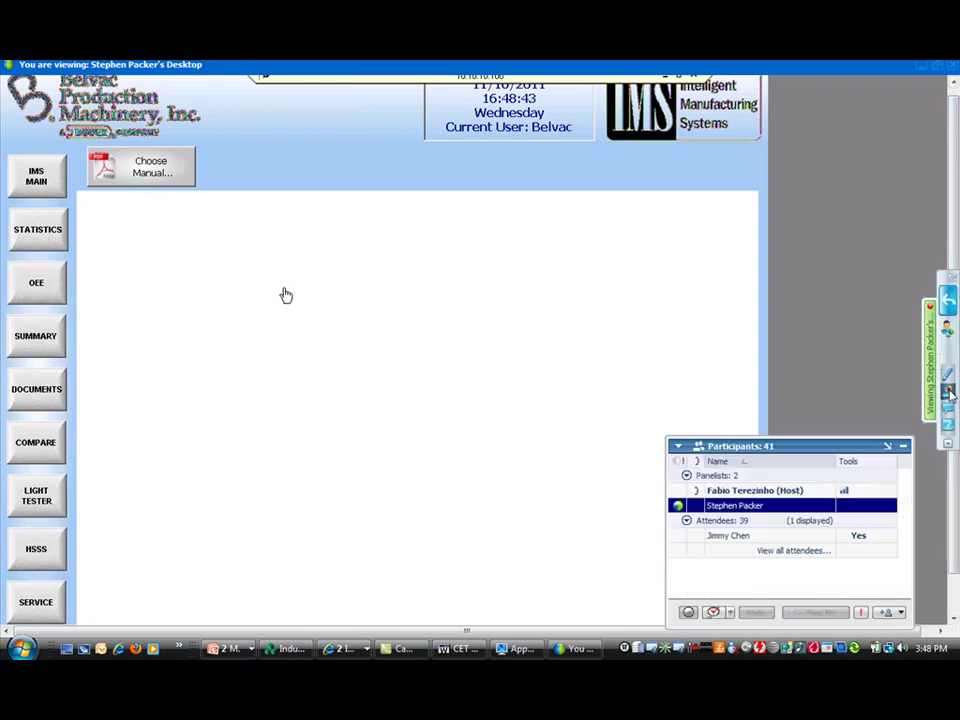
left_click(886, 446)
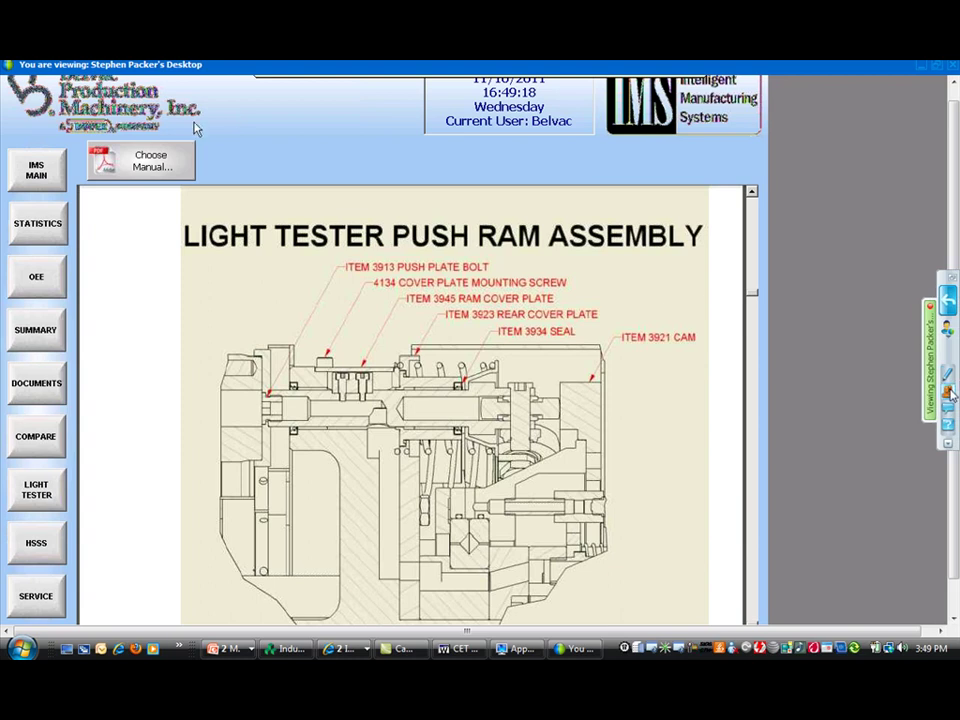
left_click(951, 391)
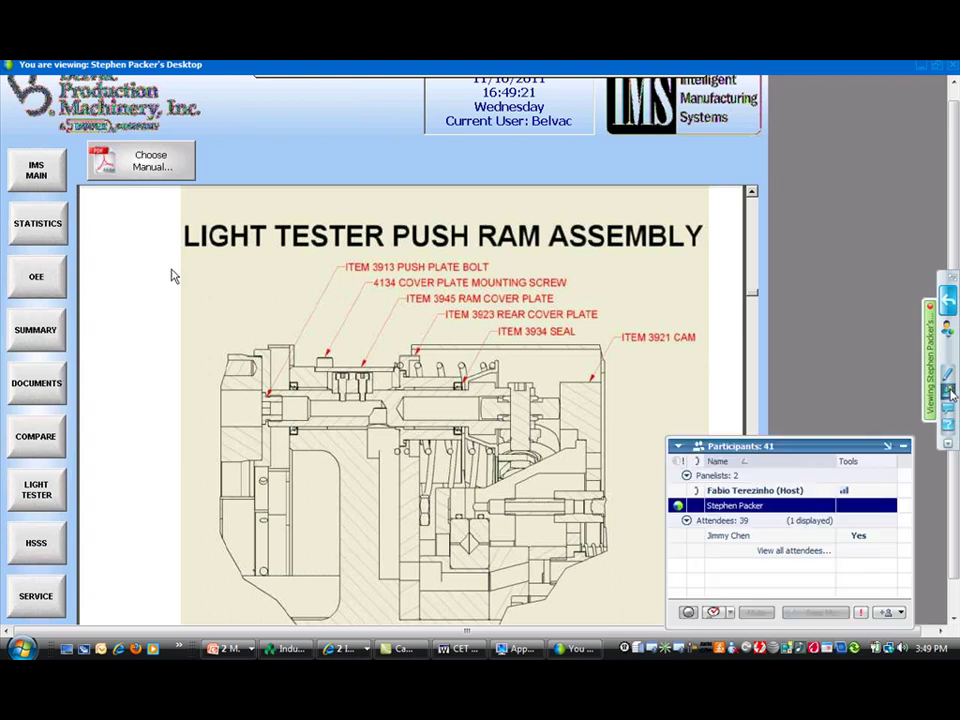